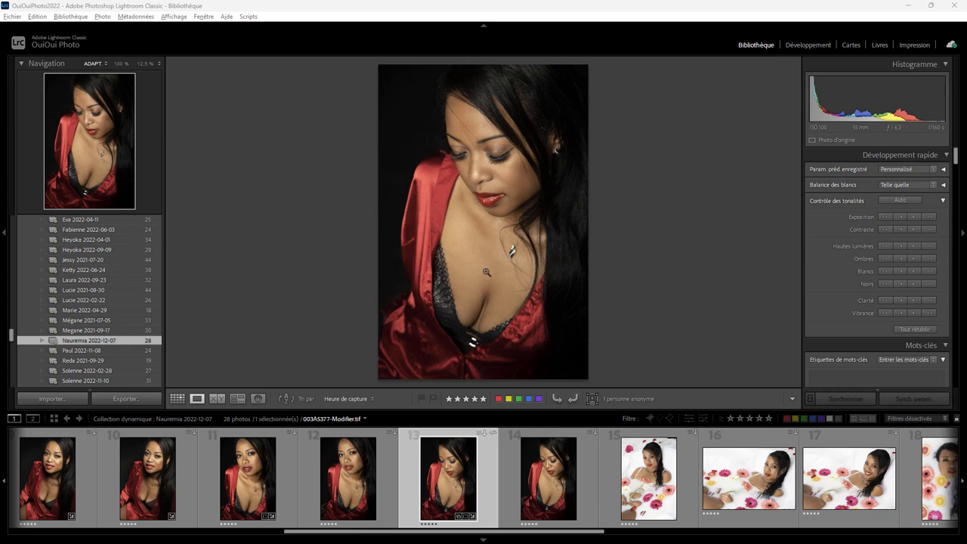
# Select the red-satin portrait 003A5372-Modifier.tif and open it in the Develop module.
pyautogui.press('Left')
pyautogui.press('Left')
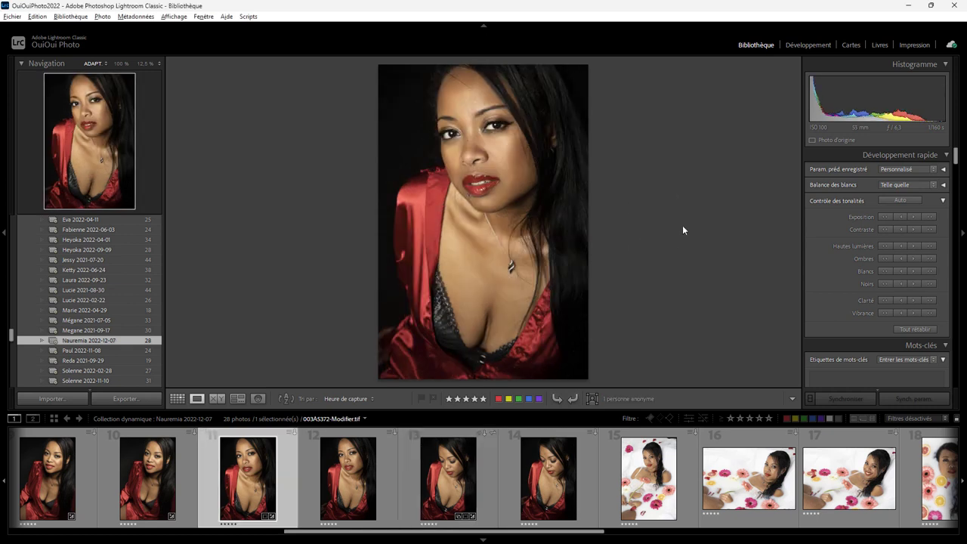
pyautogui.click(808, 44)
# Create Masque 3, a Sélectionner des personnes mask limited to Peau du visage.
pyautogui.click(900, 159)
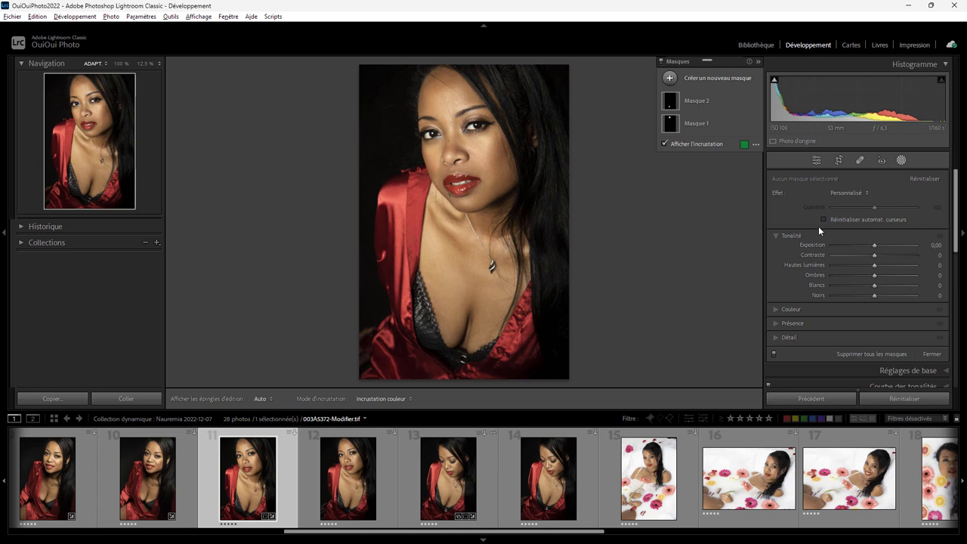
pyautogui.moveTo(695, 100)
pyautogui.click(670, 77)
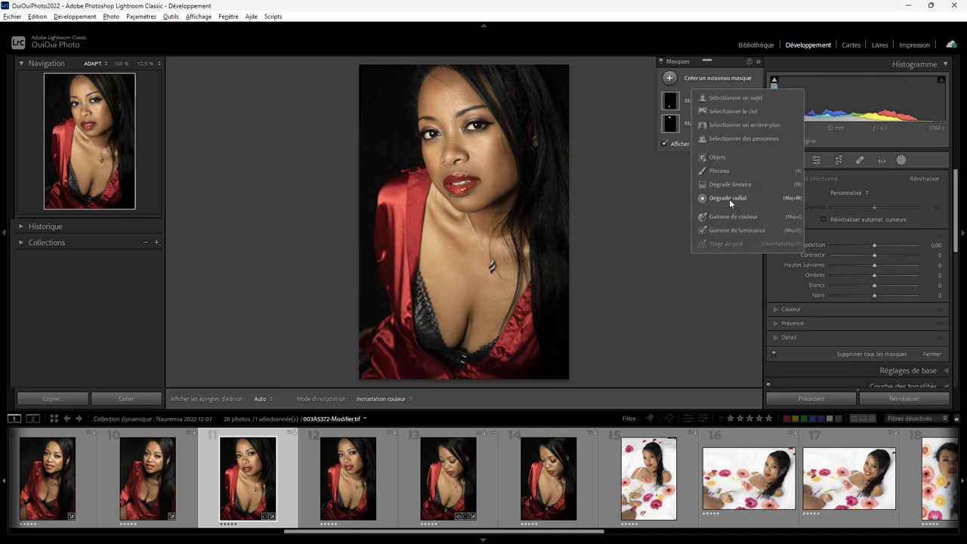
pyautogui.click(728, 139)
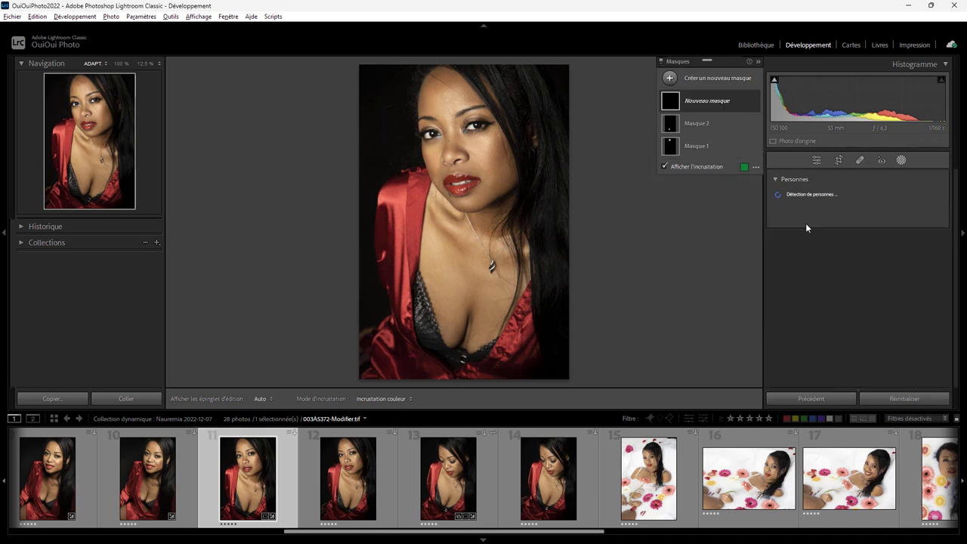
pyautogui.click(786, 199)
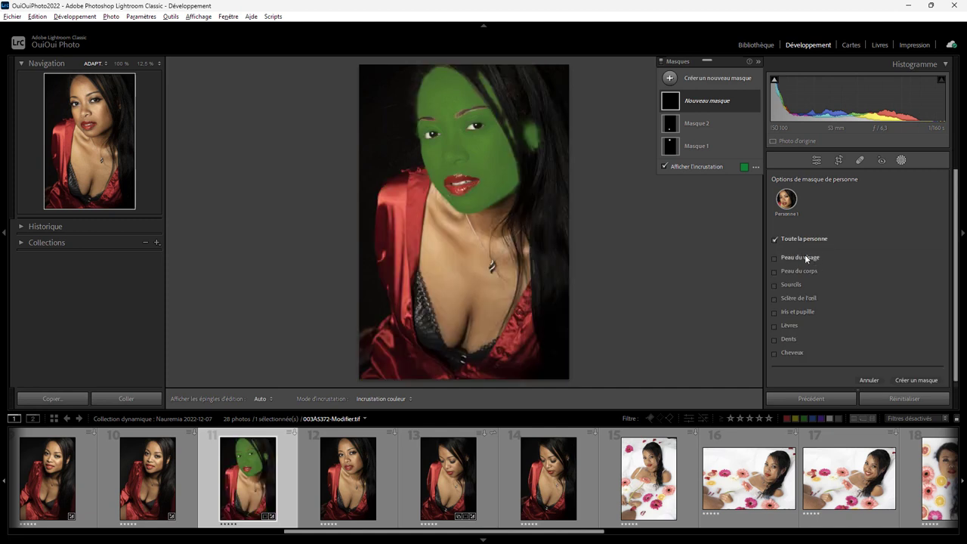
pyautogui.click(912, 379)
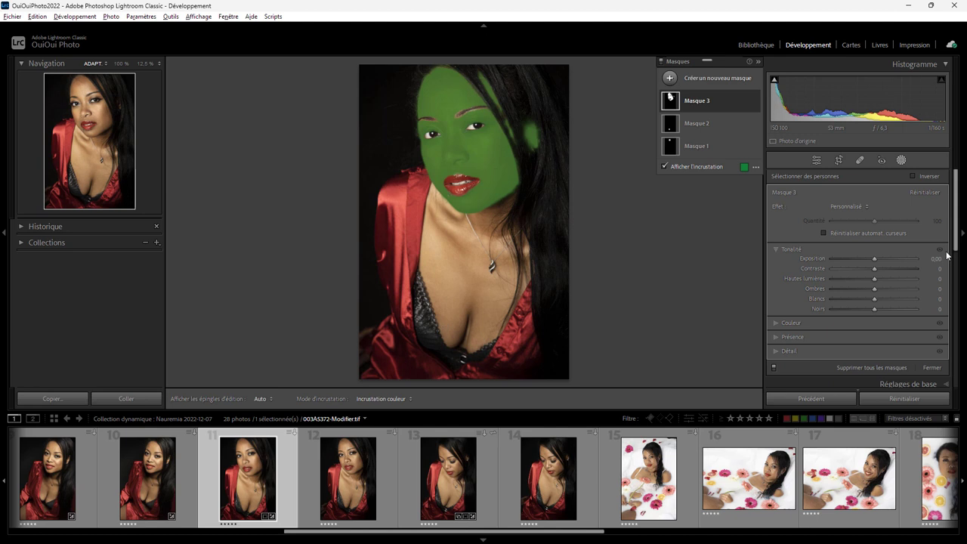
# Expand and collapse the mask's Tonalité, Couleur, Présence and Détail sections one by one.
pyautogui.click(776, 249)
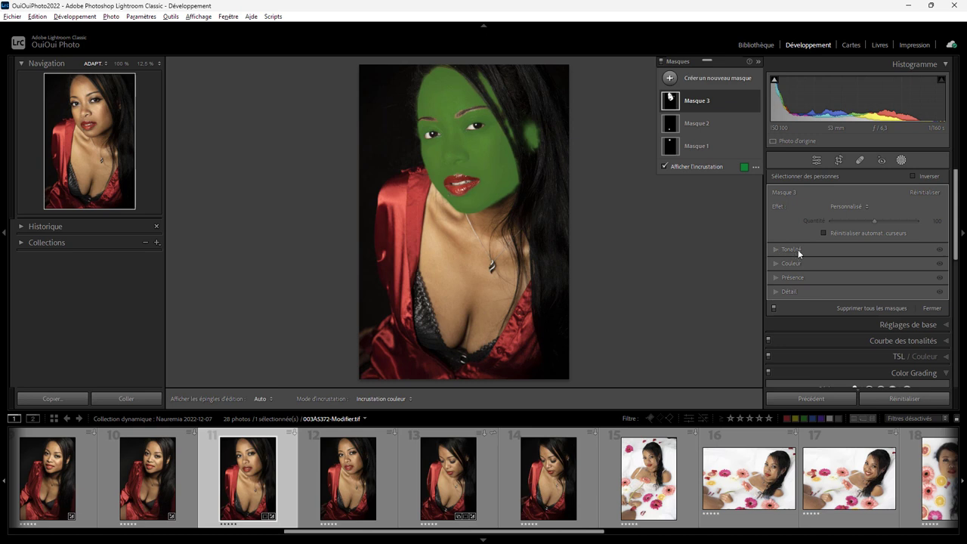
pyautogui.click(775, 249)
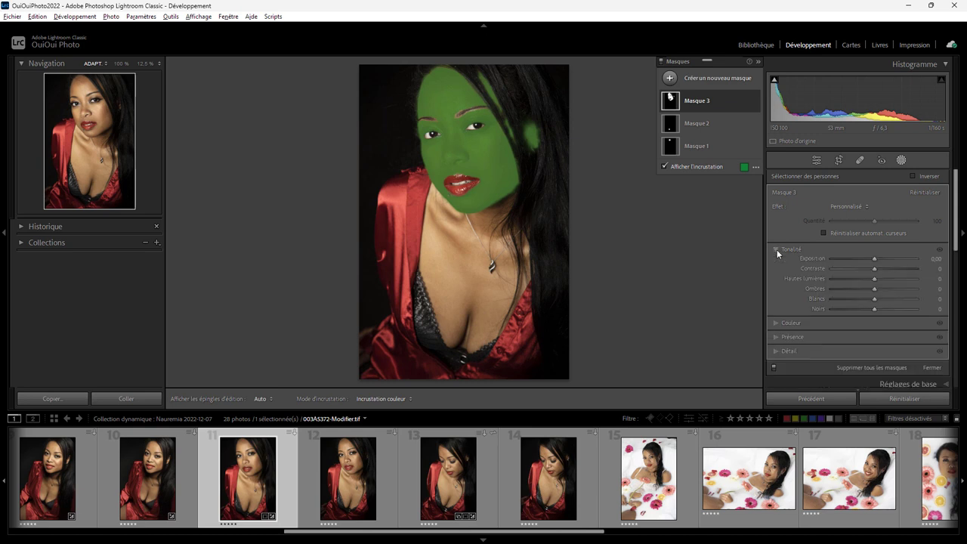
pyautogui.click(775, 249)
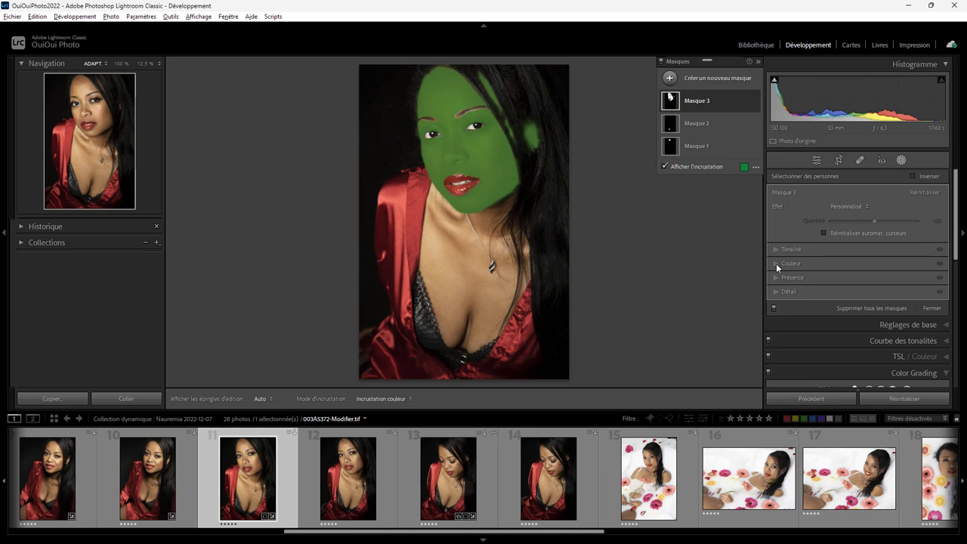
pyautogui.click(775, 263)
pyautogui.click(776, 263)
pyautogui.click(776, 250)
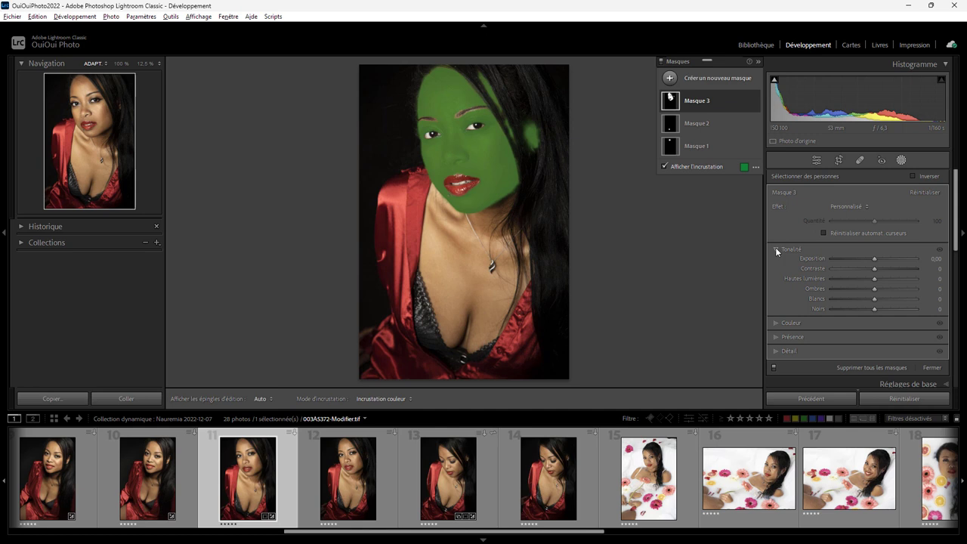
pyautogui.click(775, 248)
pyautogui.click(776, 277)
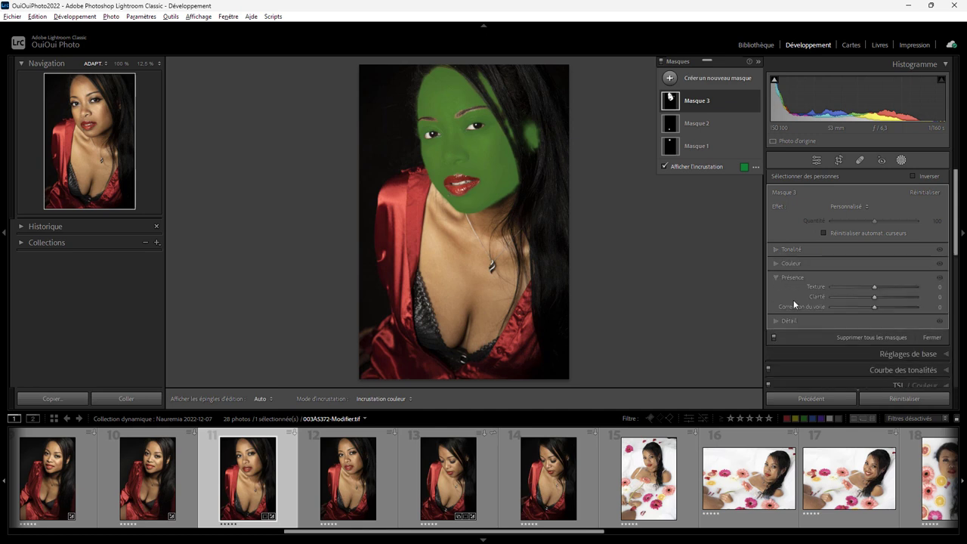
pyautogui.click(776, 320)
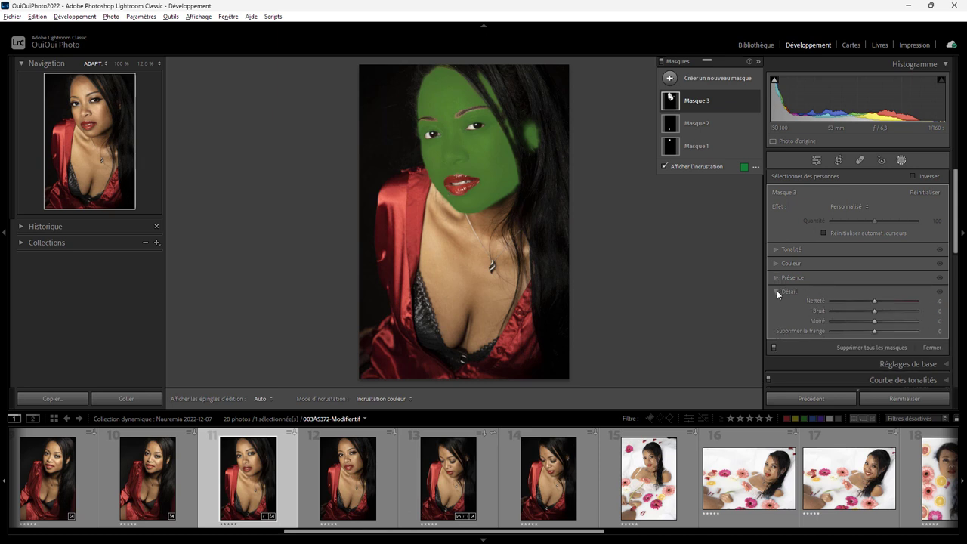
pyautogui.click(777, 291)
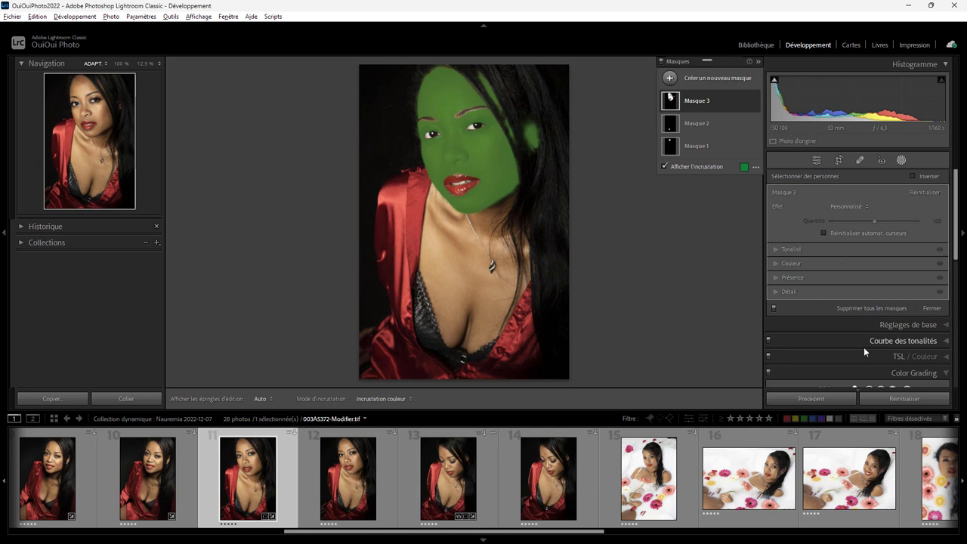
# Use the section header menu to Tout développer, then Tout réduire.
pyautogui.rightClick(829, 248)
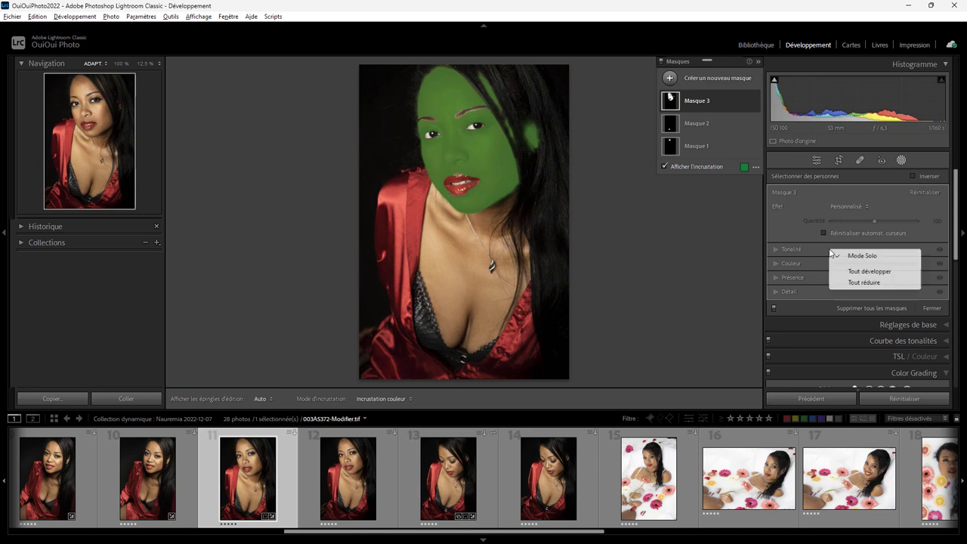
pyautogui.click(863, 270)
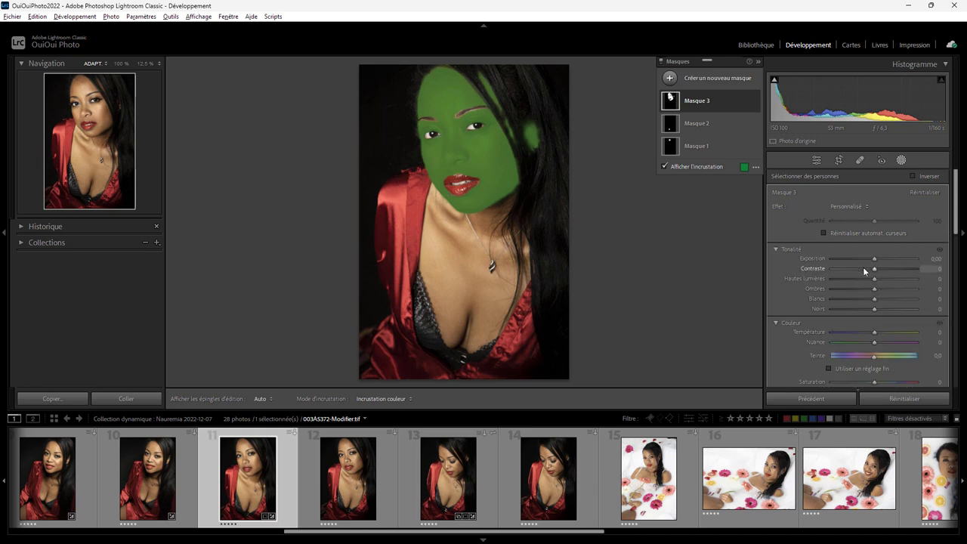
pyautogui.scroll(-3, 958, 228)
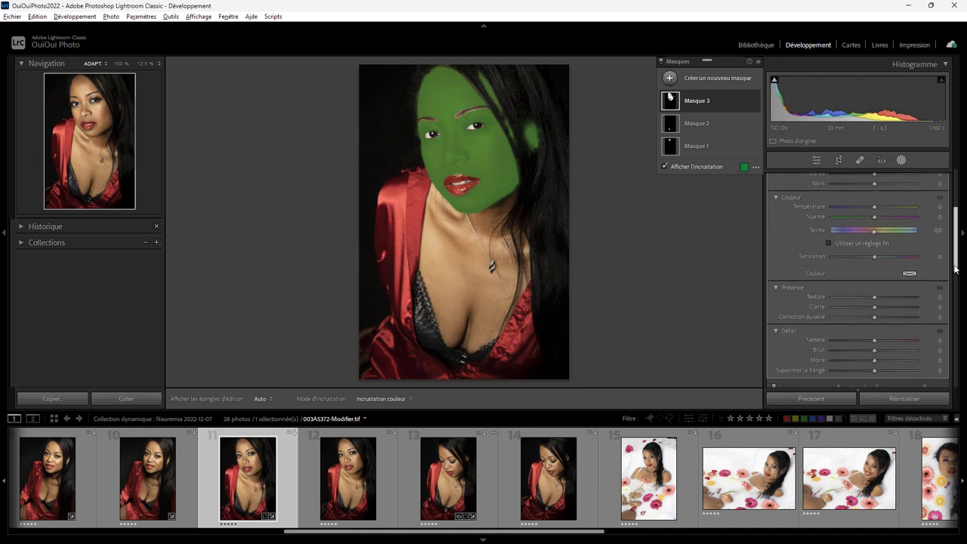
pyautogui.scroll(3, 907, 233)
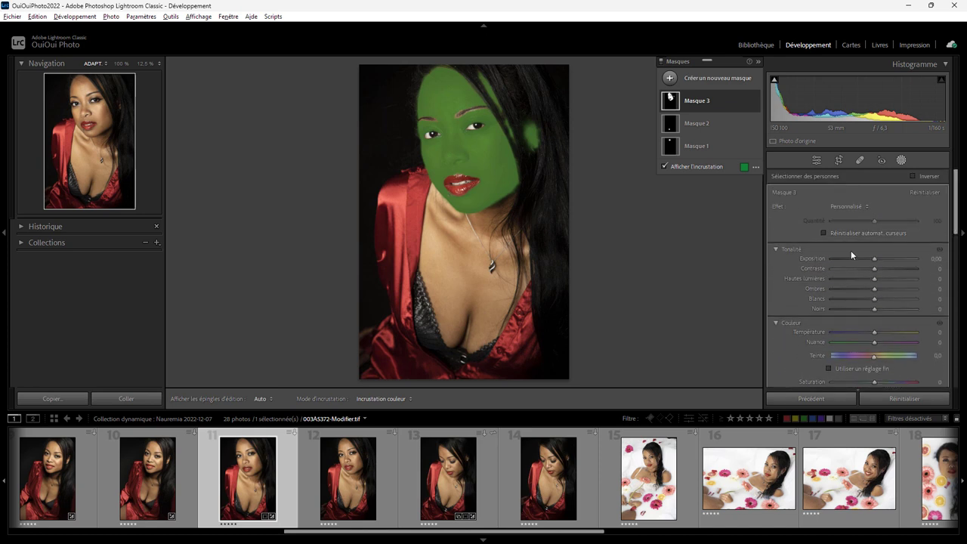
pyautogui.rightClick(850, 250)
pyautogui.click(882, 285)
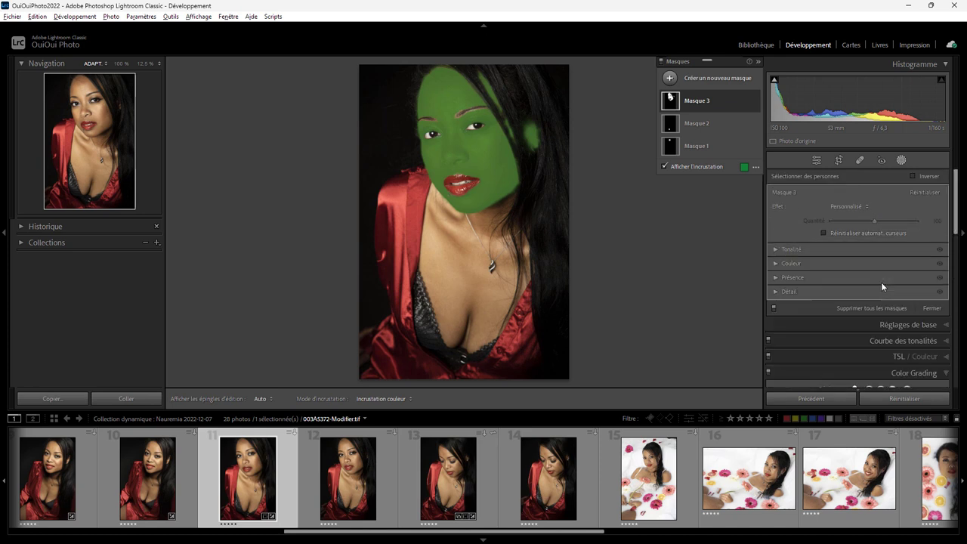
# Enable Mode Solo so only one section opens, ending with Tonalité expanded.
pyautogui.rightClick(824, 248)
pyautogui.click(849, 253)
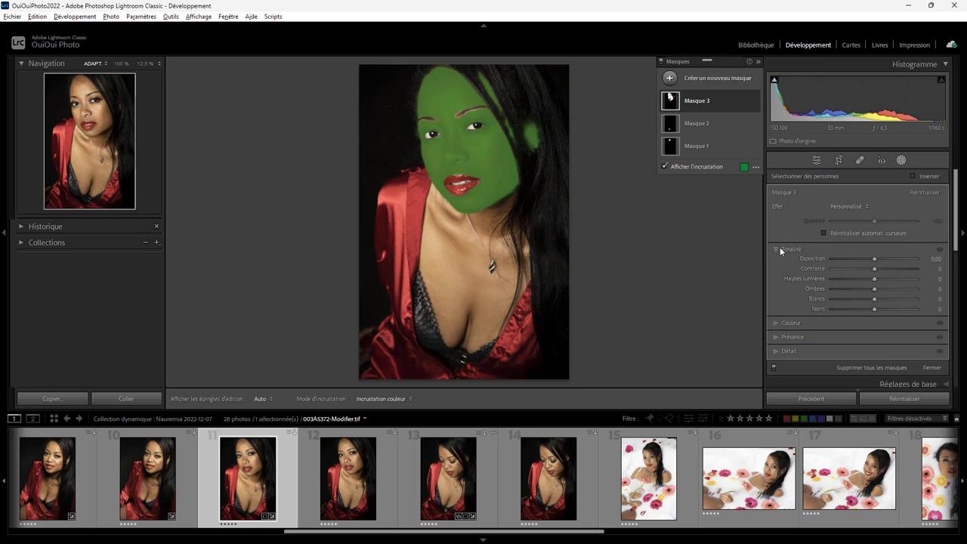
pyautogui.click(776, 323)
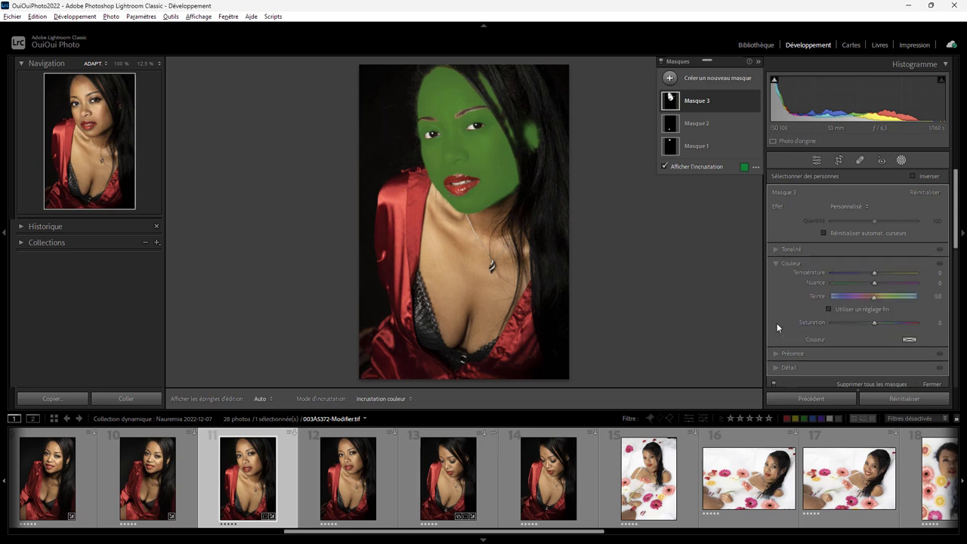
pyautogui.click(775, 249)
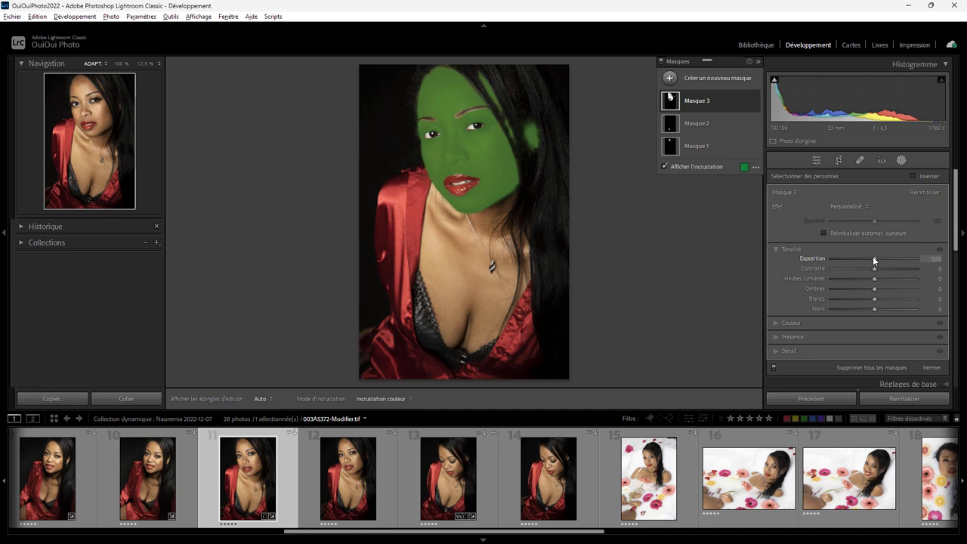
# Set the face-skin mask to Exposition 0,93 and Saturation 92, comparing with Tonalité toggled off.
pyautogui.moveTo(873, 257); pyautogui.dragTo(882, 256)
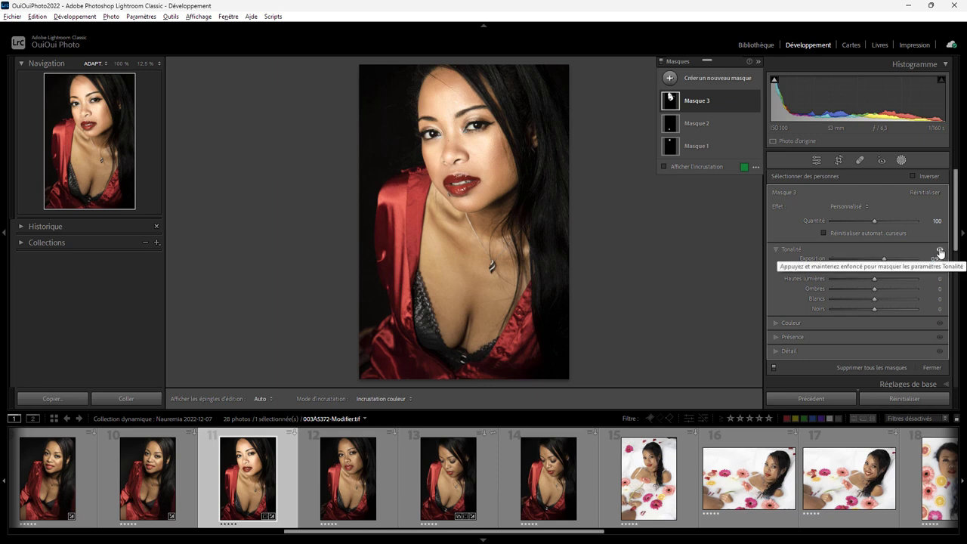
pyautogui.click(940, 252)
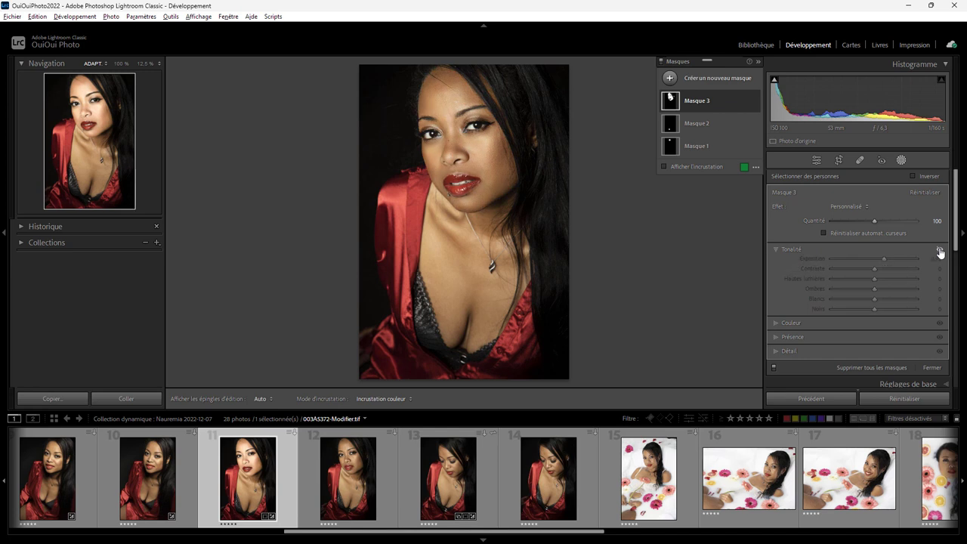
pyautogui.click(940, 253)
pyautogui.click(940, 252)
pyautogui.click(940, 252)
pyautogui.click(940, 252)
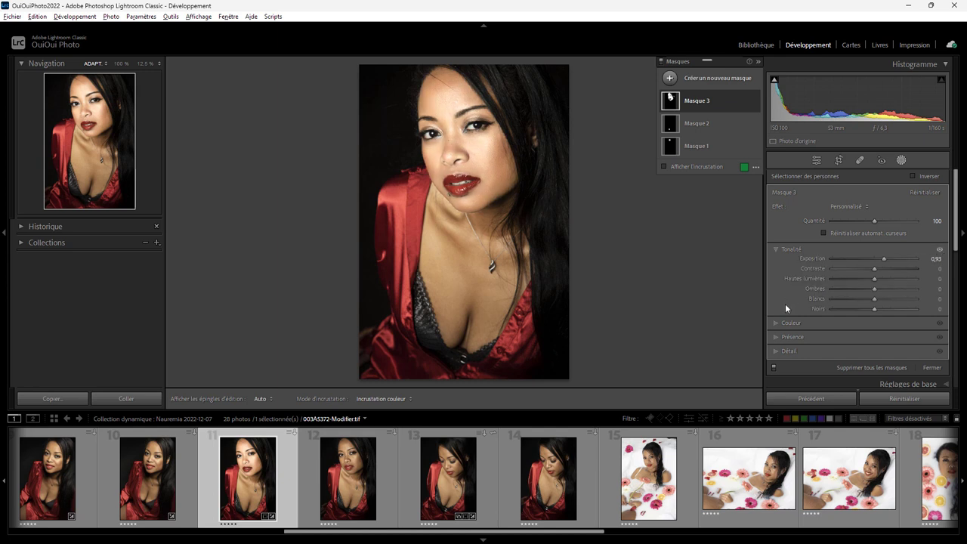
pyautogui.click(777, 322)
pyautogui.moveTo(876, 322); pyautogui.dragTo(907, 322)
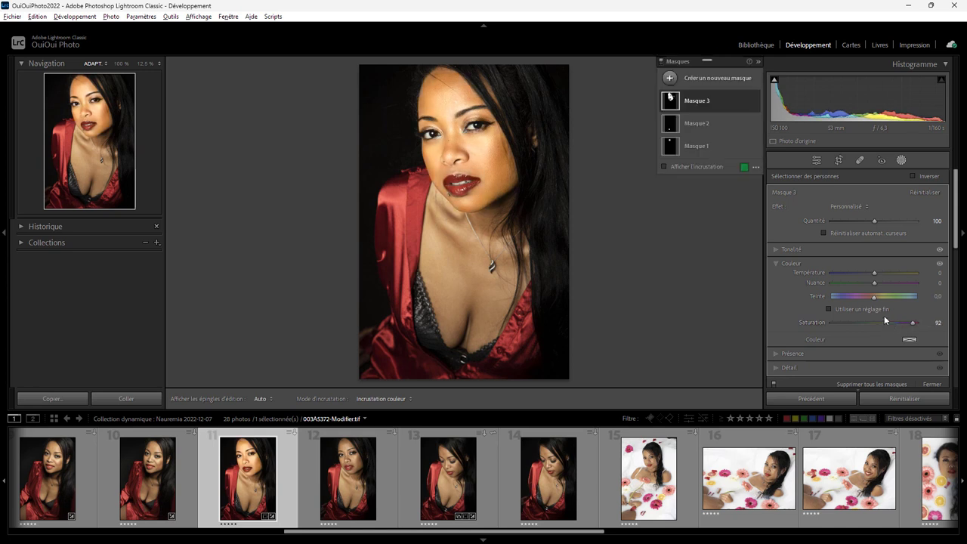
pyautogui.click(939, 265)
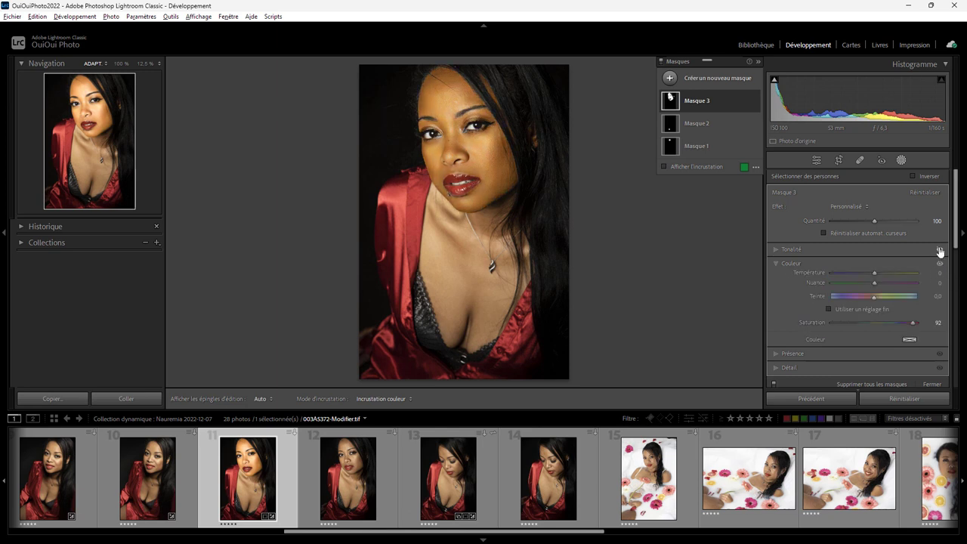
pyautogui.click(939, 252)
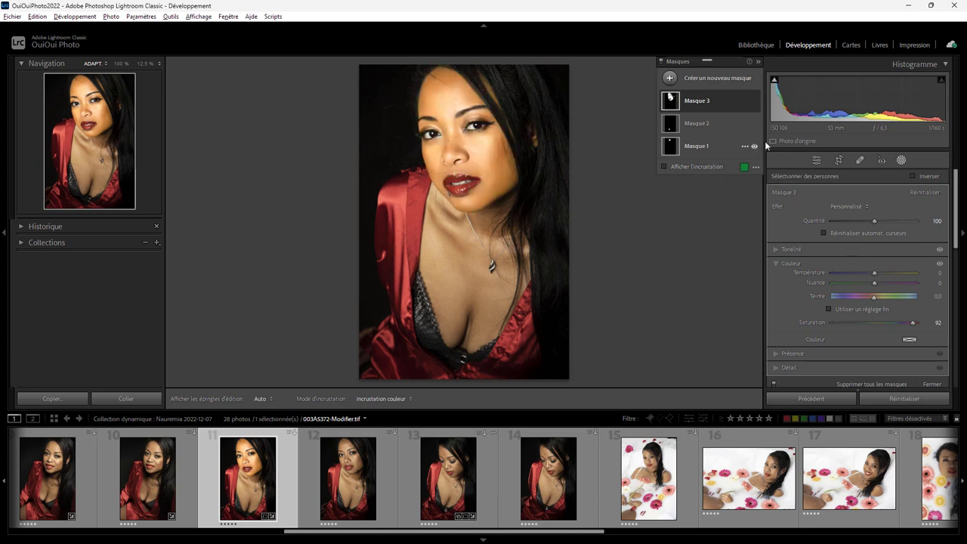
pyautogui.moveTo(696, 146)
pyautogui.click(756, 169)
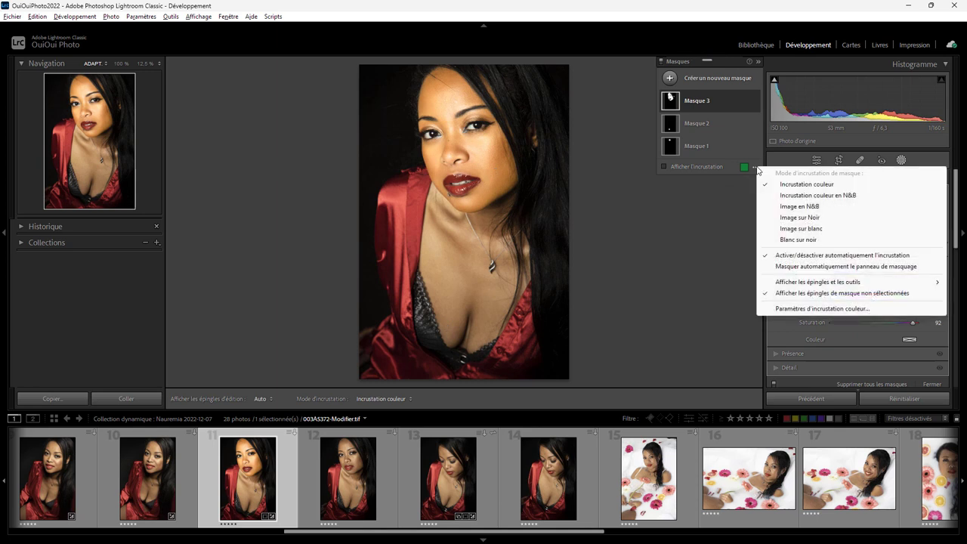
pyautogui.click(822, 266)
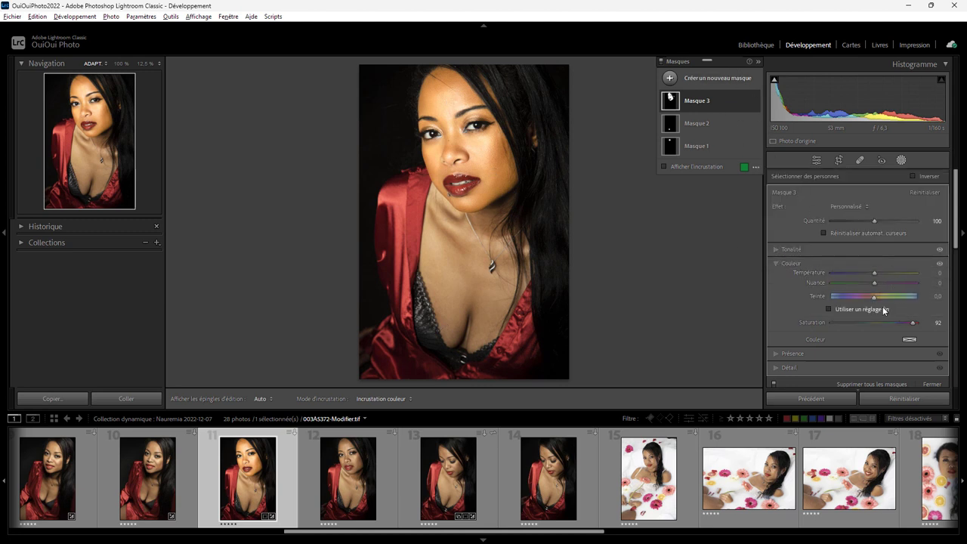
# Lower Masque 3's Exposition to 0,74 in the Tonalité section.
pyautogui.click(847, 249)
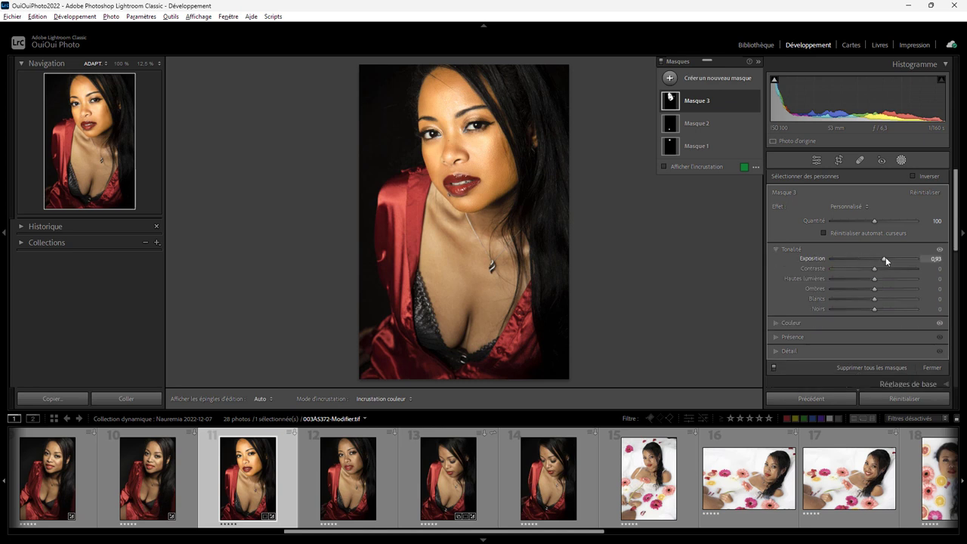
pyautogui.moveTo(883, 258)
pyautogui.mouseDown()
pyautogui.moveTo(865, 258)
pyautogui.moveTo(892, 261)
pyautogui.moveTo(863, 258)
pyautogui.moveTo(882, 258)
pyautogui.mouseUp()
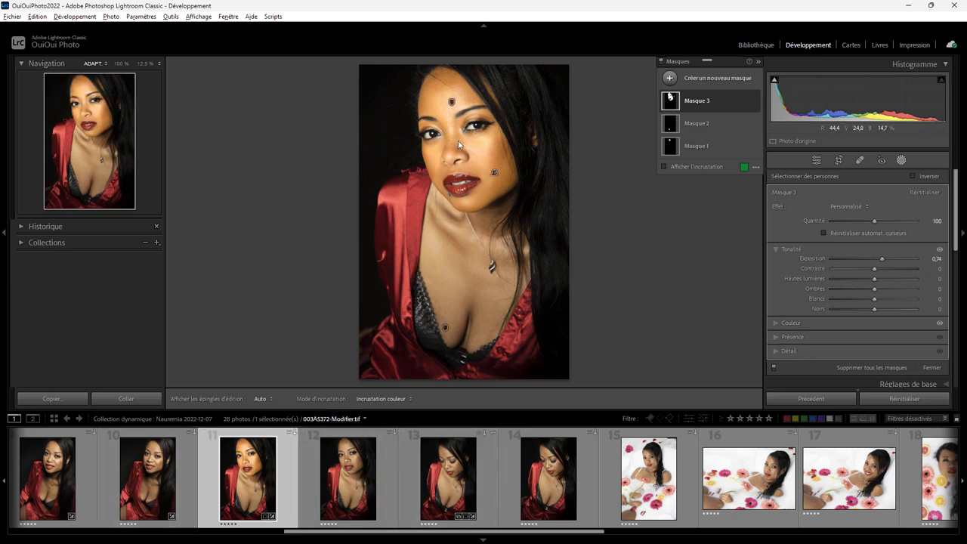
# Delete the Peau du visage component and create a mask of Sclère de l'œil plus Iris et pupille.
pyautogui.click(694, 102)
pyautogui.press('Delete')
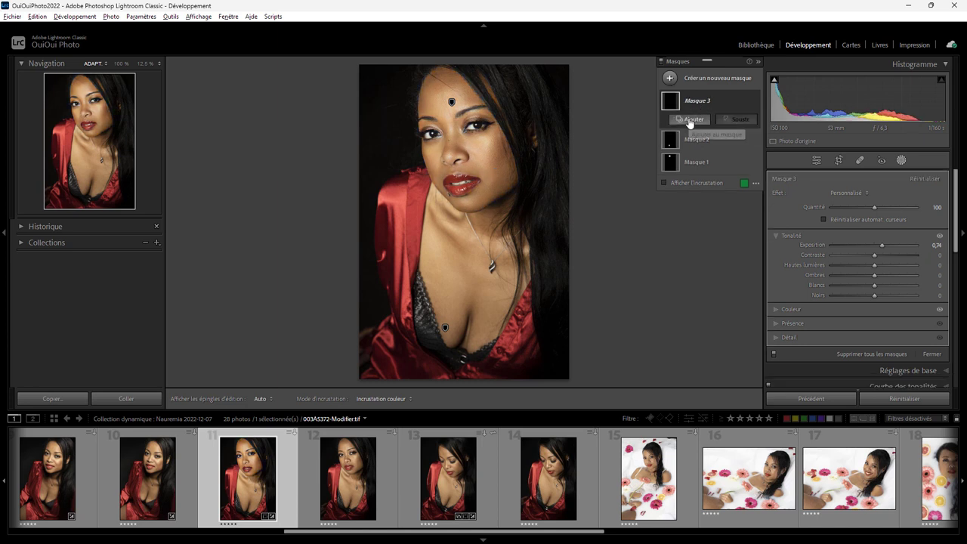
pyautogui.click(669, 78)
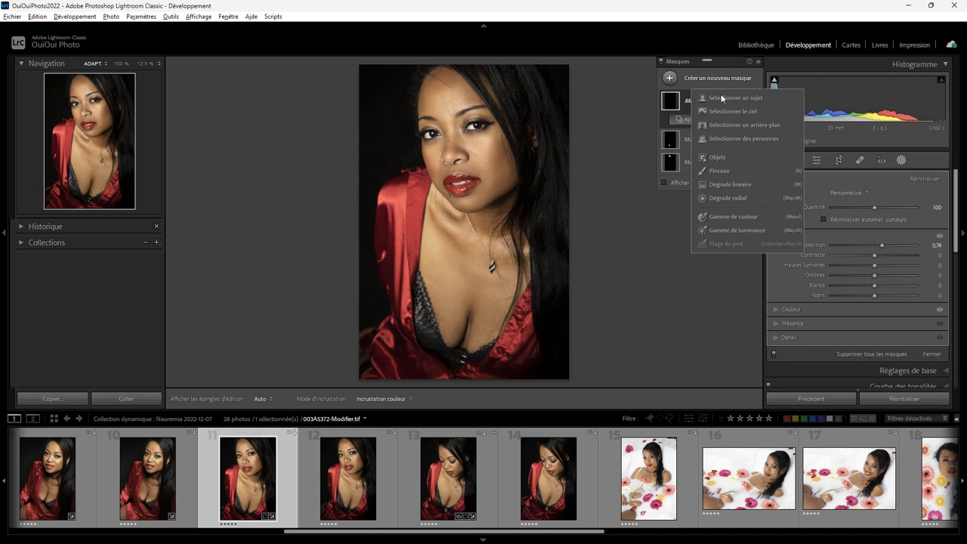
pyautogui.click(726, 138)
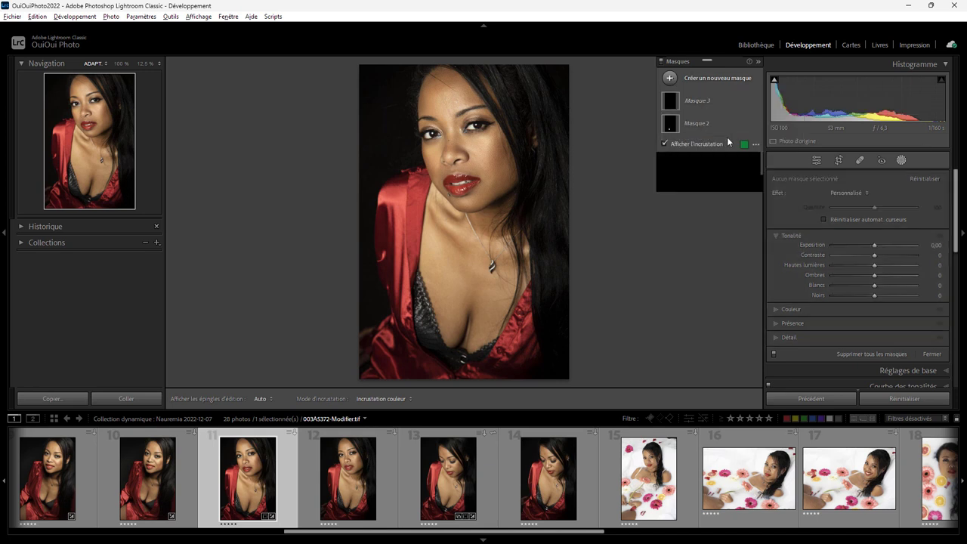
pyautogui.click(784, 198)
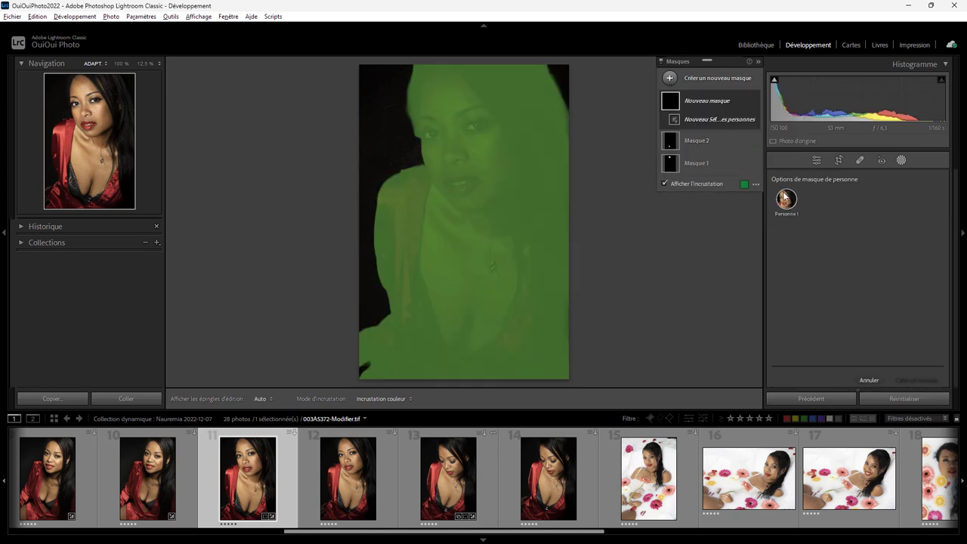
pyautogui.click(798, 299)
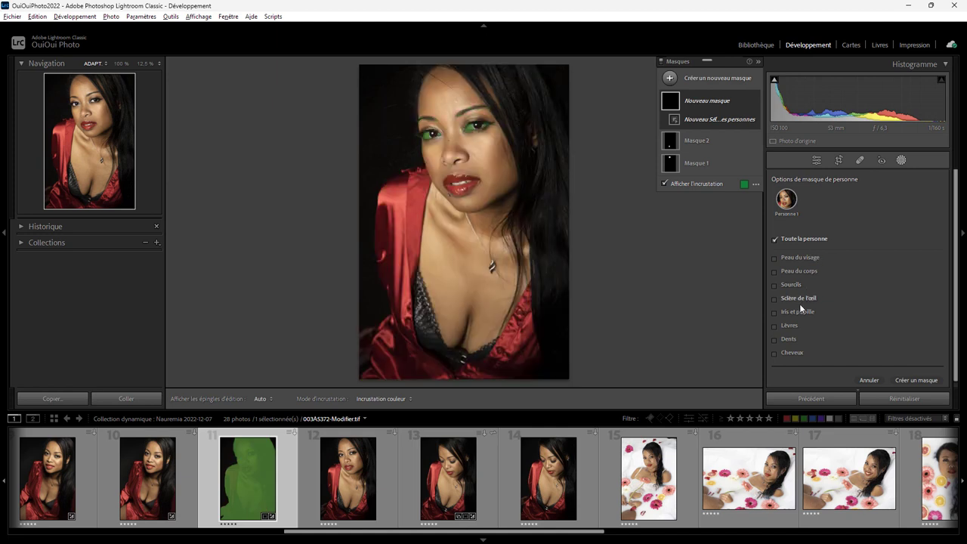
pyautogui.click(775, 312)
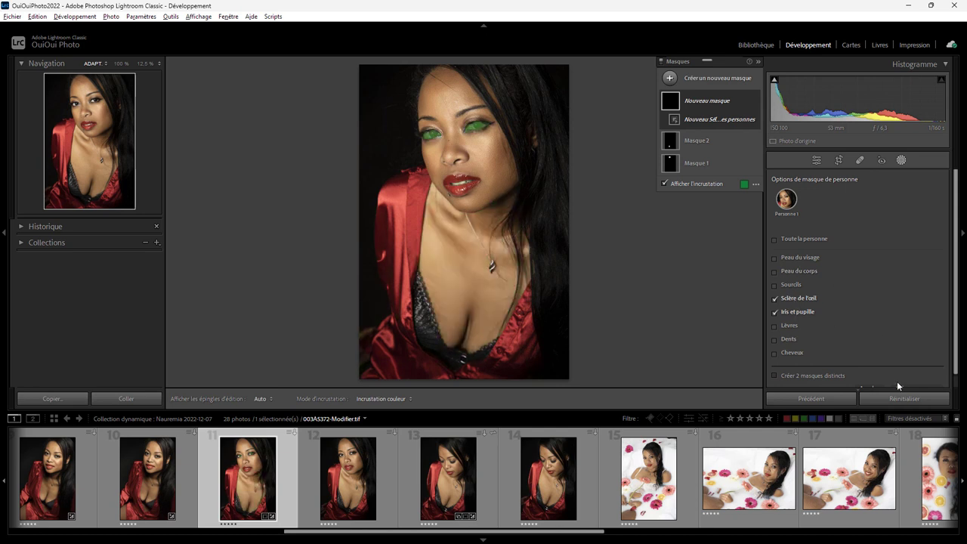
pyautogui.scroll(-1, 925, 360)
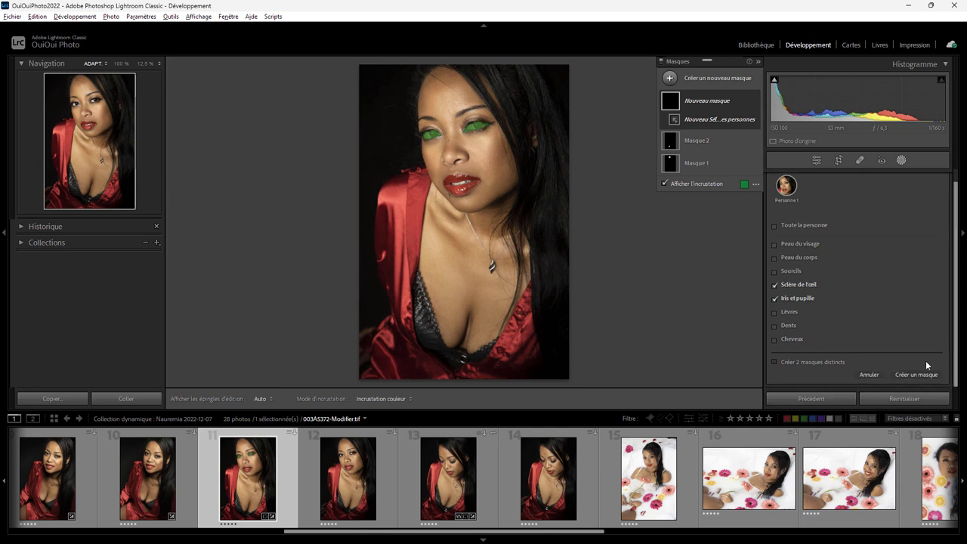
pyautogui.click(912, 375)
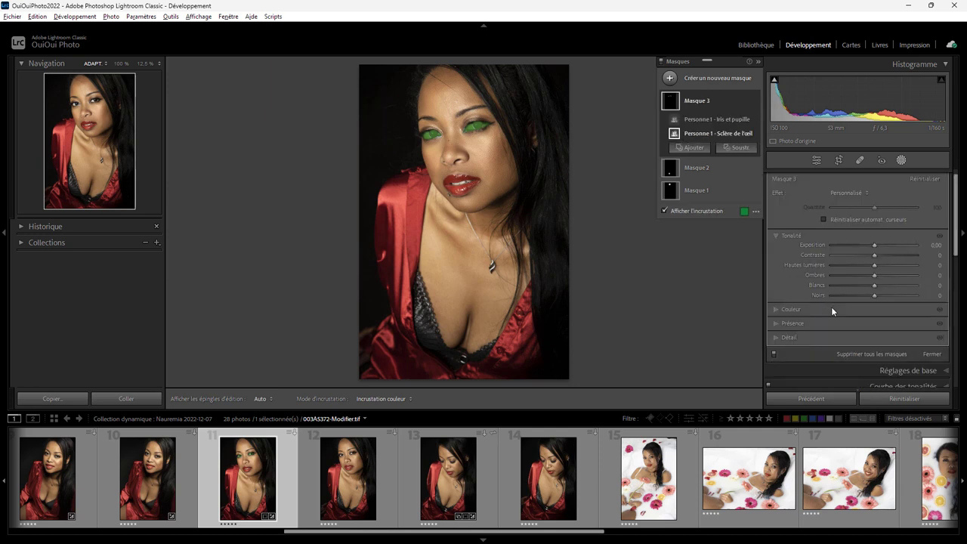
# Create Masque 4 from Personne 1 covering only Dents.
pyautogui.click(670, 78)
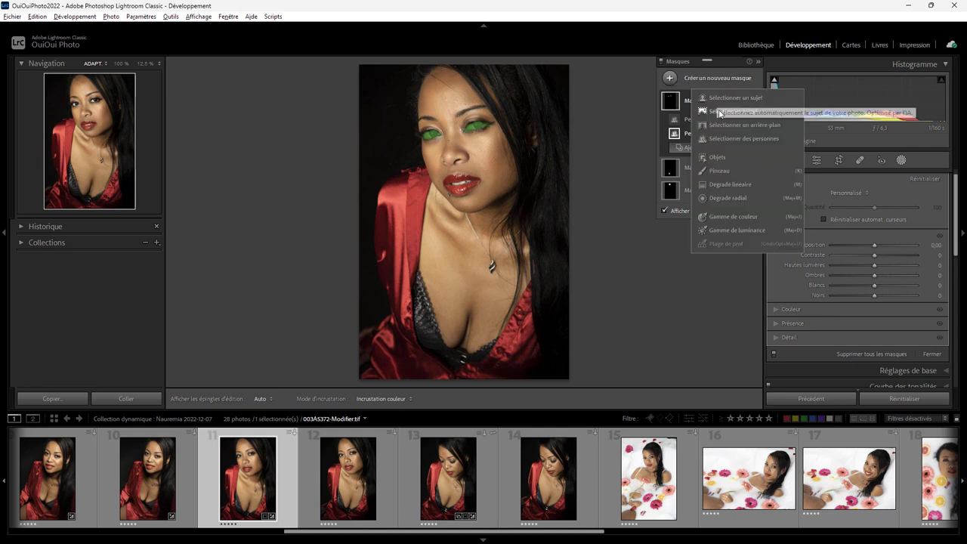
pyautogui.click(723, 138)
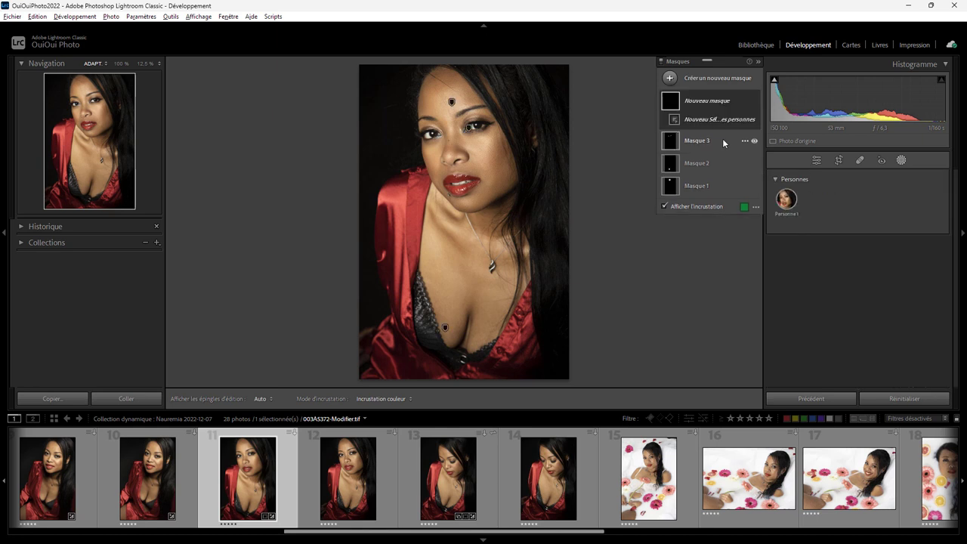
pyautogui.click(787, 204)
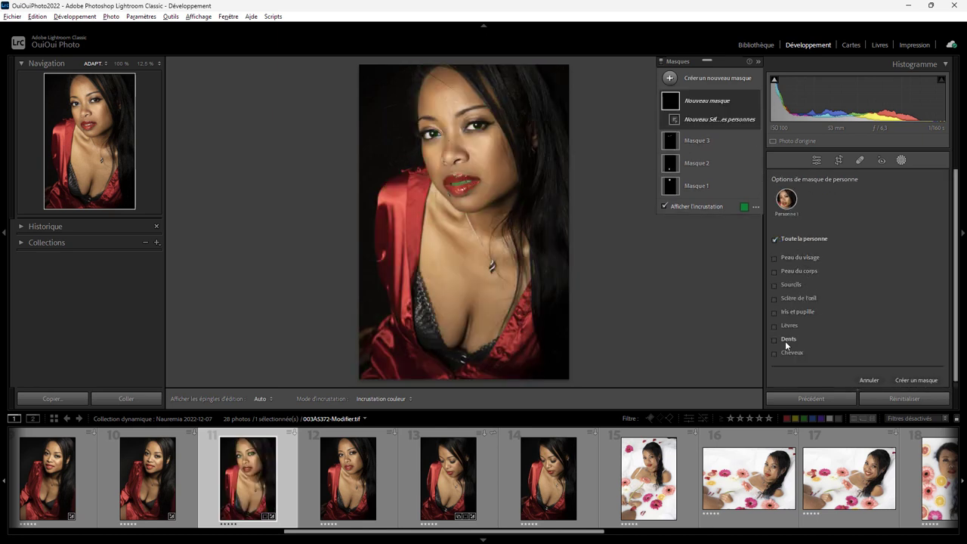
pyautogui.click(787, 339)
pyautogui.click(904, 379)
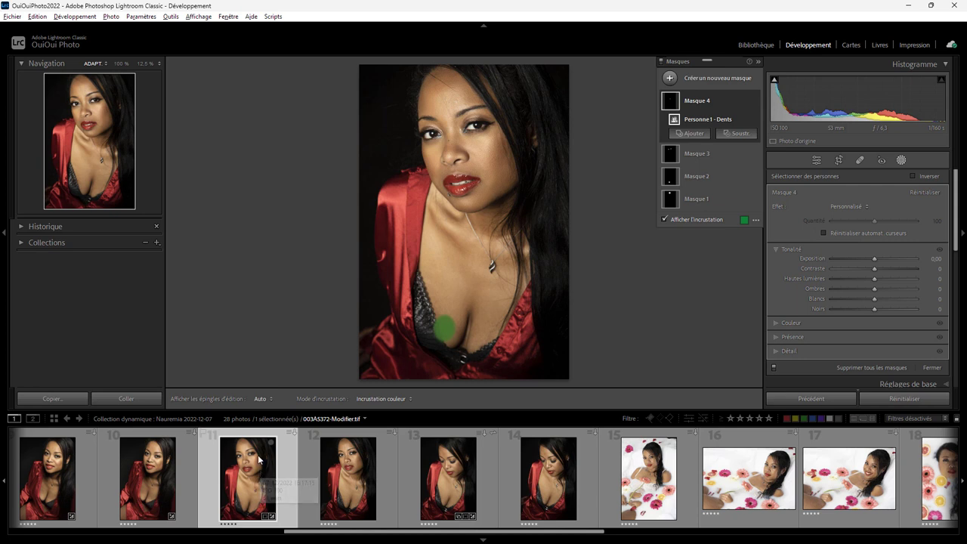
# Copy only the Masquage settings, Masque 1–4, from the red-satin portrait.
pyautogui.click(459, 469)
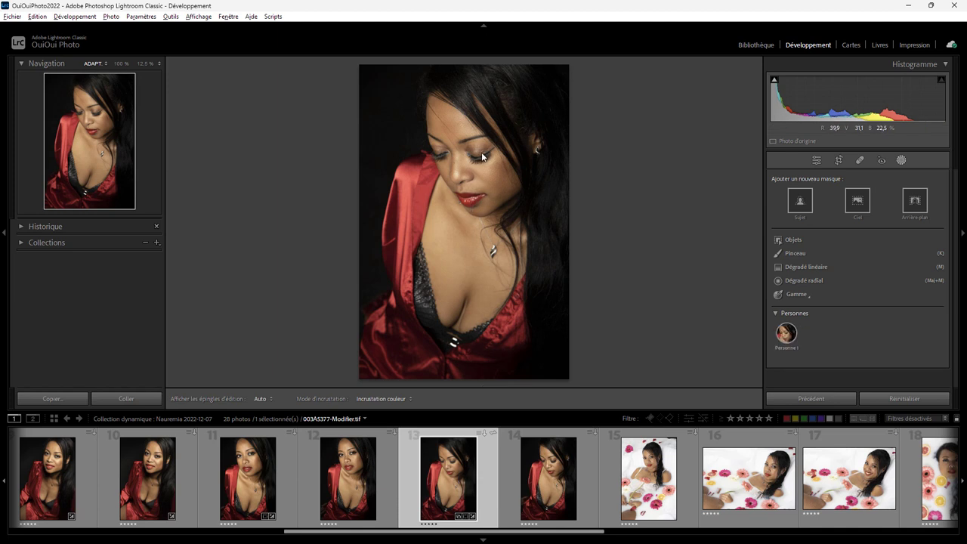
pyautogui.click(259, 457)
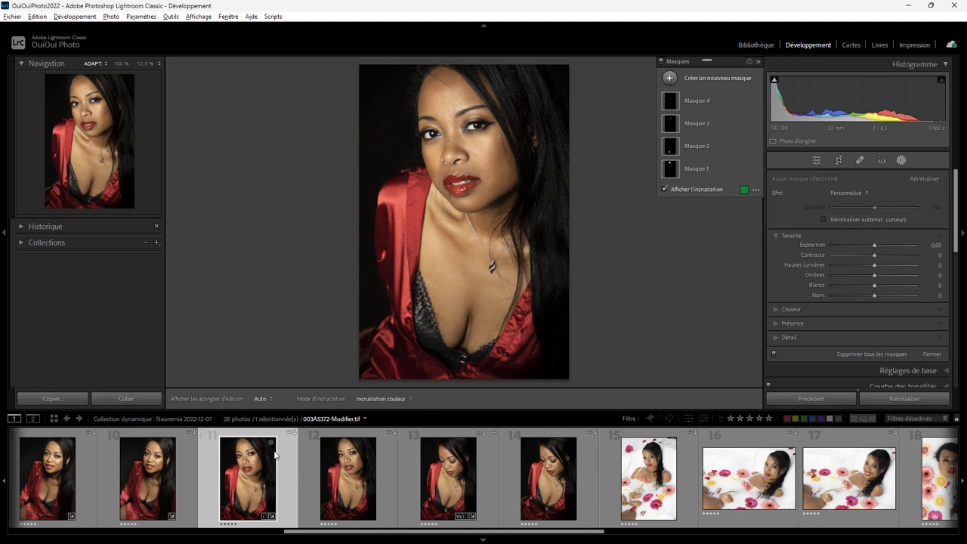
pyautogui.hotkey('ctrl', 'shift', 'c')
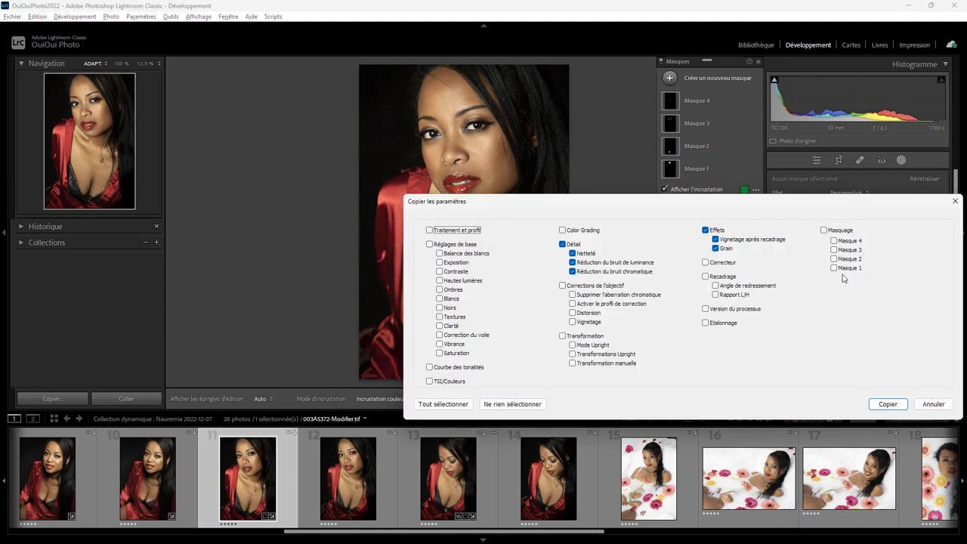
pyautogui.click(823, 230)
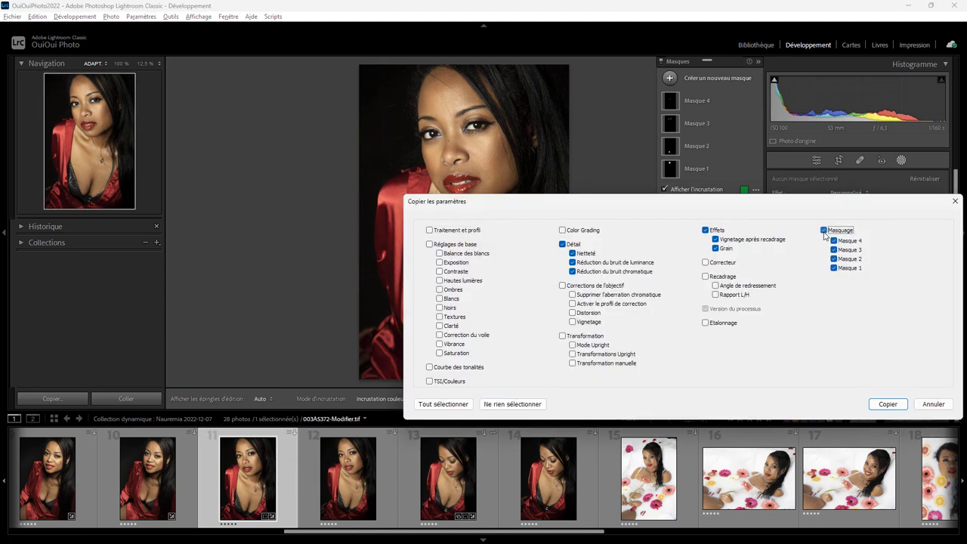
pyautogui.click(510, 405)
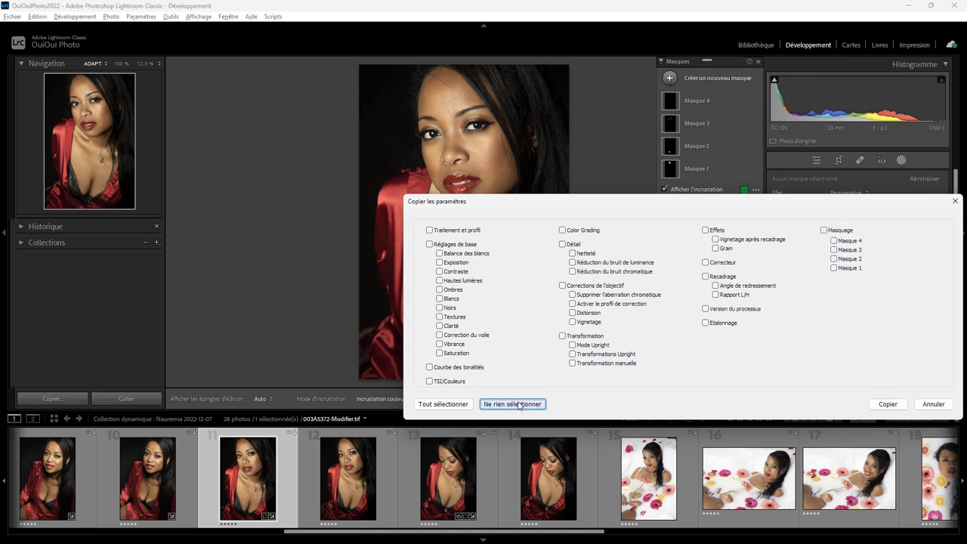
pyautogui.click(823, 230)
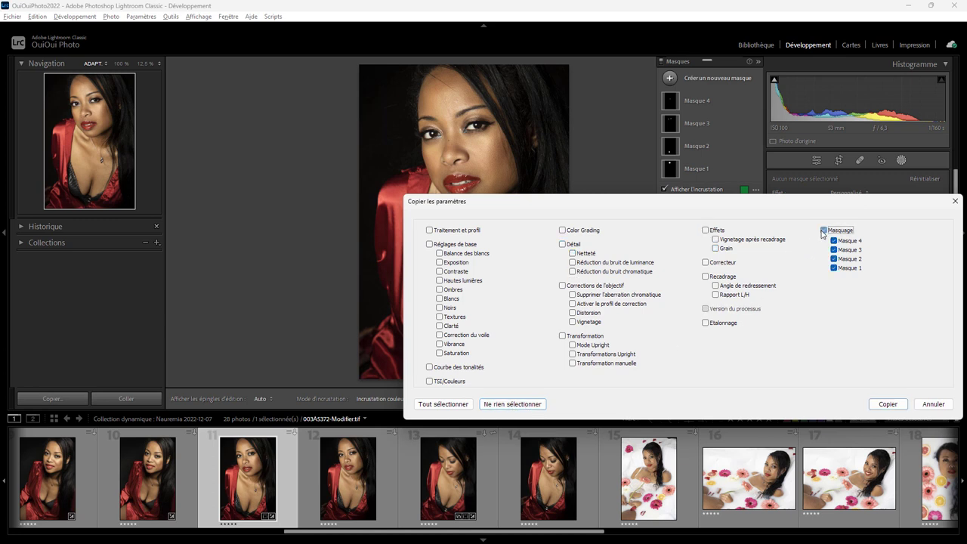
pyautogui.click(887, 405)
pyautogui.moveTo(448, 478)
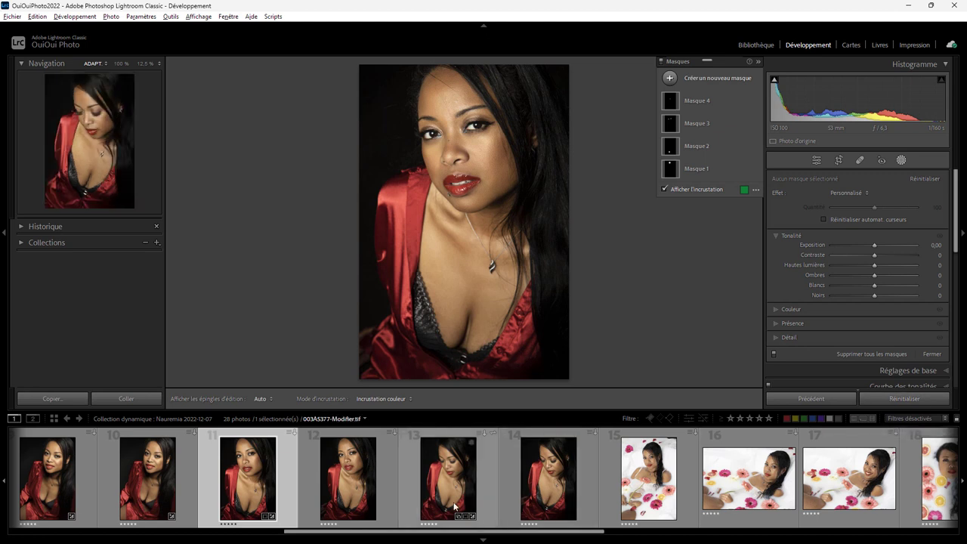
# Paste the masks onto 003A5377-Modifier.tif and check the Masque 4 and Masque 3 warnings.
pyautogui.click(454, 504)
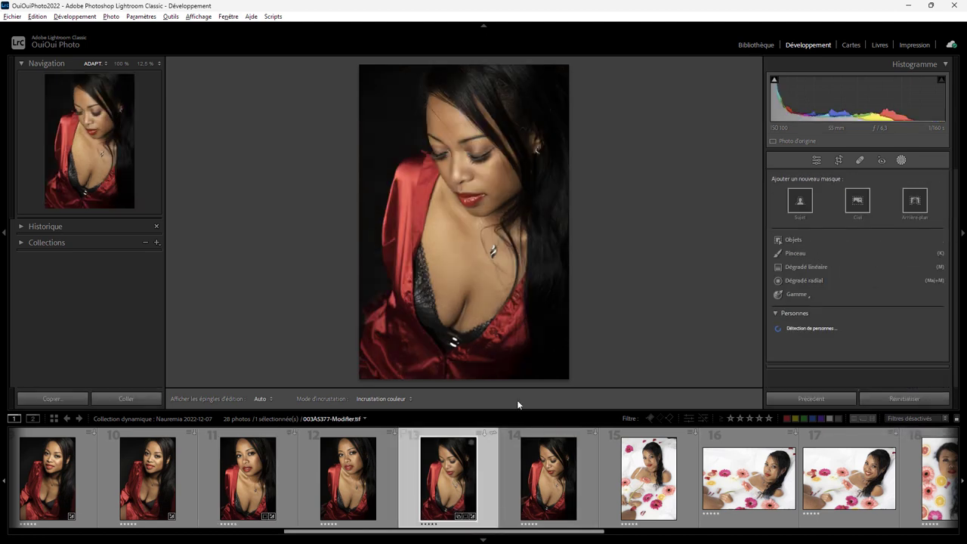
pyautogui.hotkey('ctrl', 'shift', 'v')
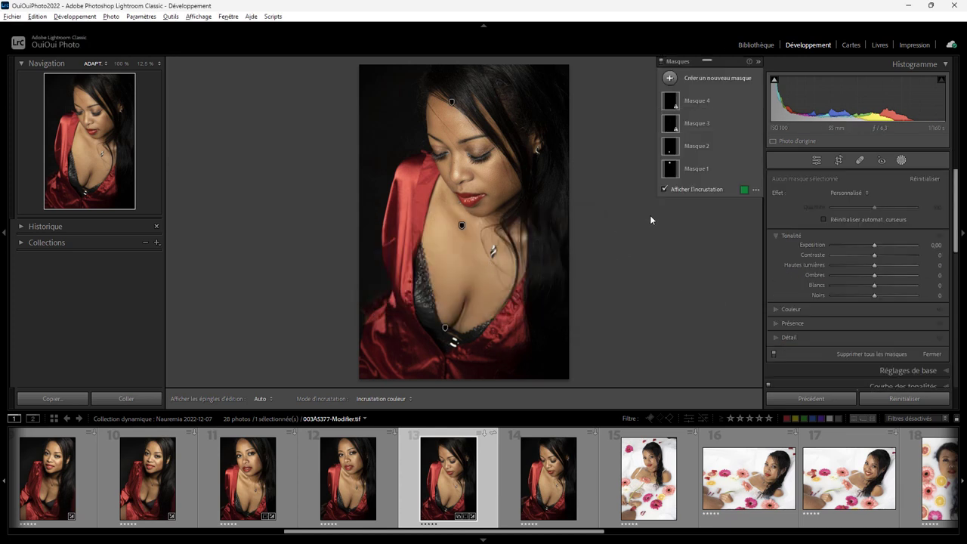
pyautogui.moveTo(696, 100)
pyautogui.click(676, 109)
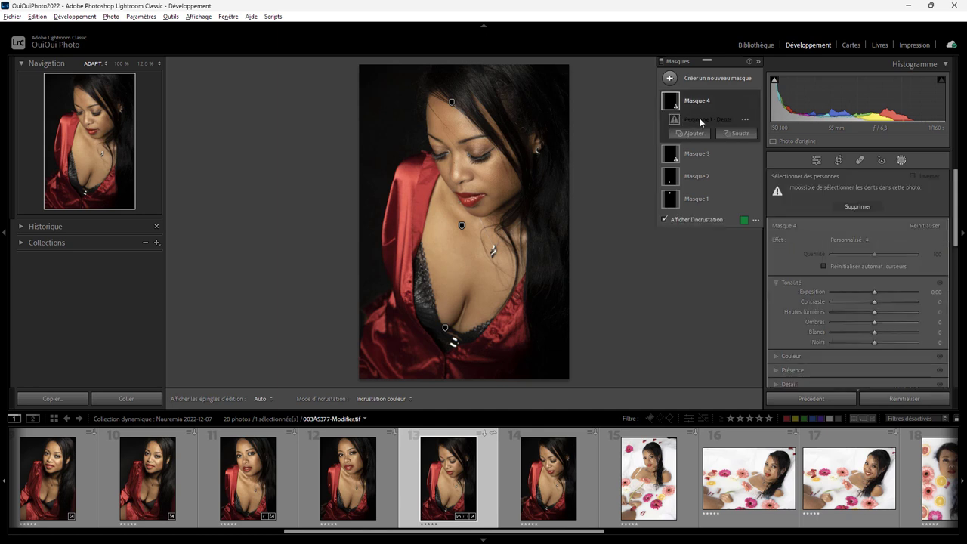
pyautogui.click(676, 162)
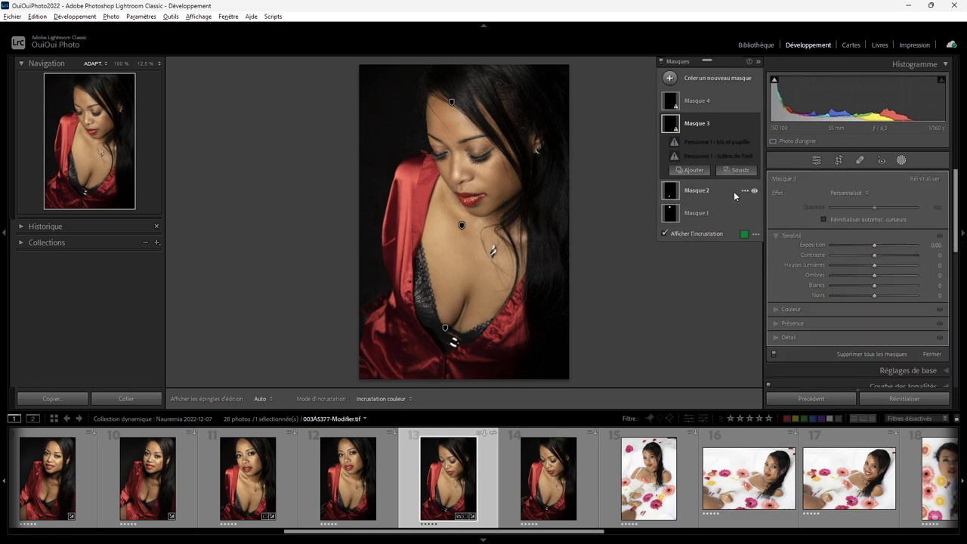
pyautogui.click(743, 102)
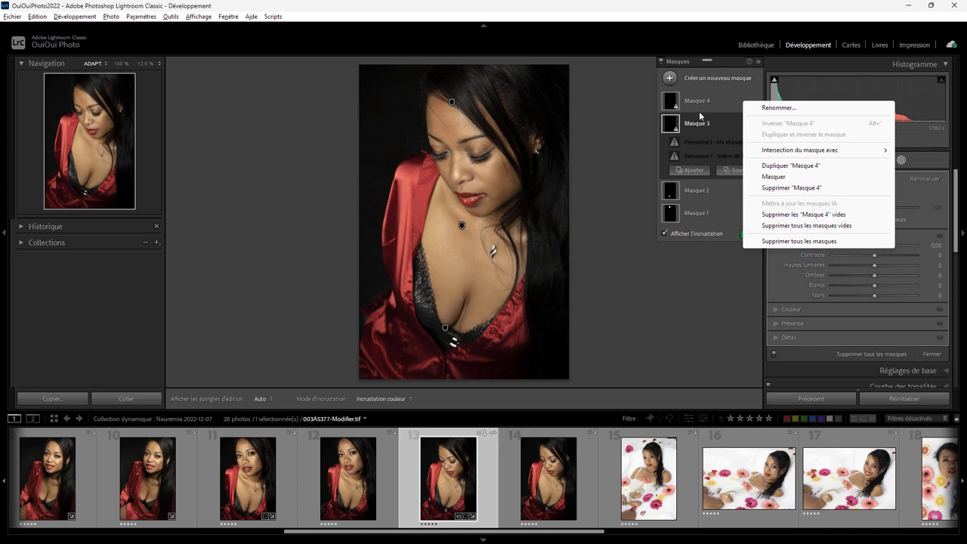
# Choose Supprimer tous les masques vides, removing the empty Masque 3 and Masque 4.
pyautogui.click(794, 225)
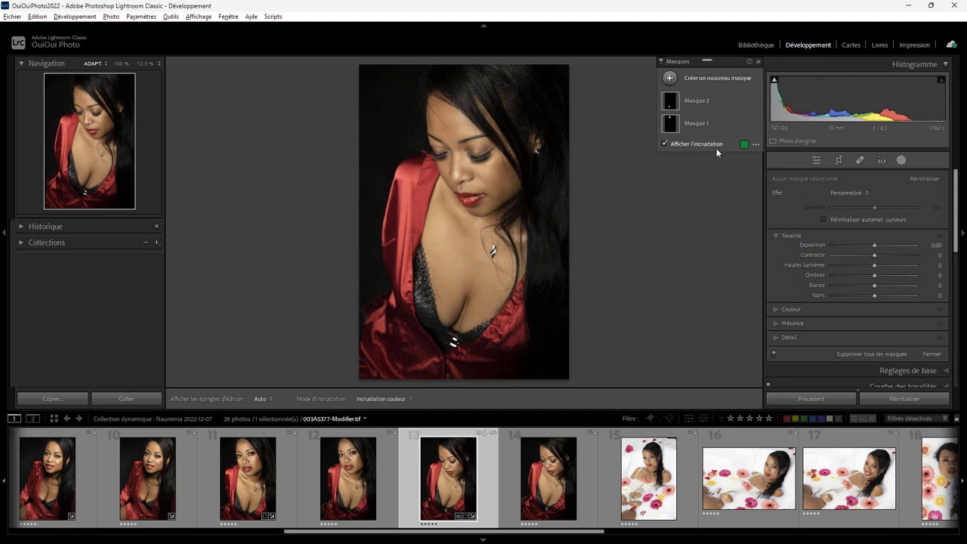
pyautogui.click(707, 111)
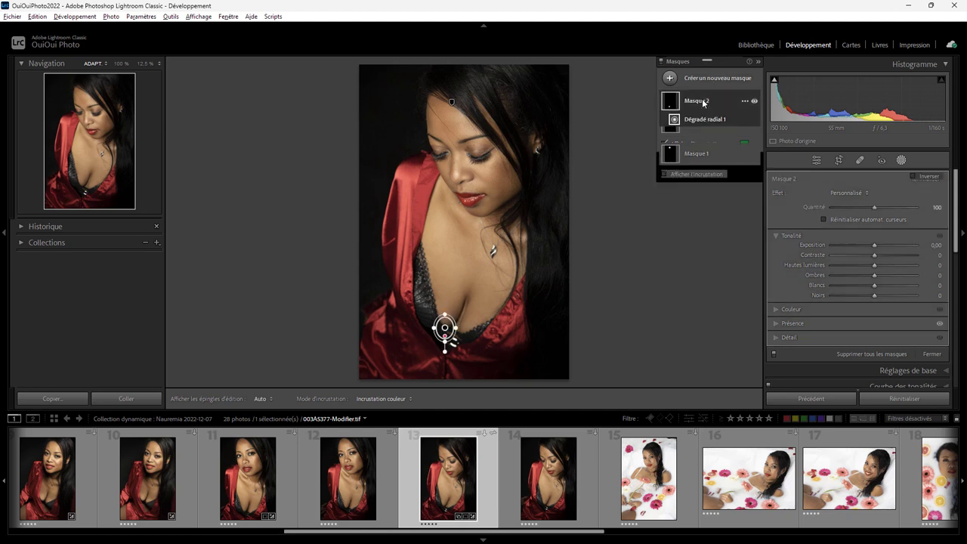